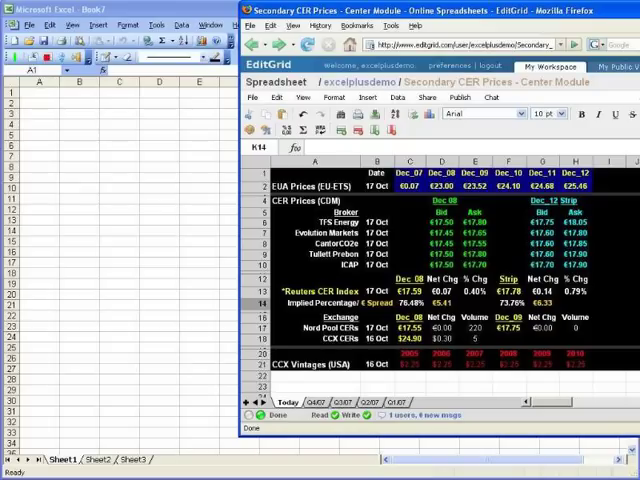
Step: Subscribe Excel to the Today worksheet of the Secondary CER Prices EditGrid spreadsheet
{"action": "left_click", "coordinate": [25, 30]}
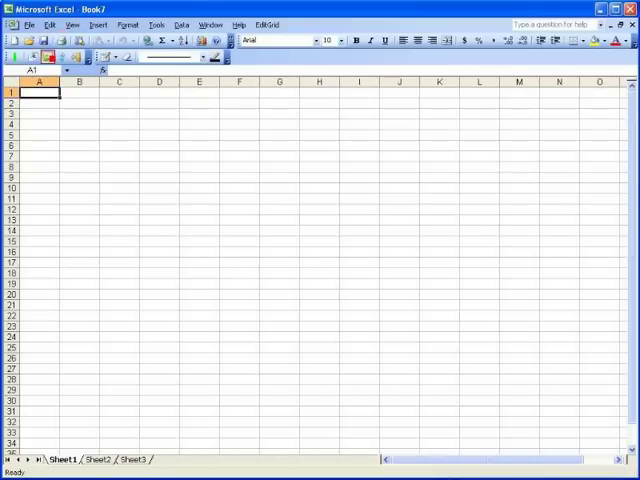
{"action": "left_click", "coordinate": [48, 57]}
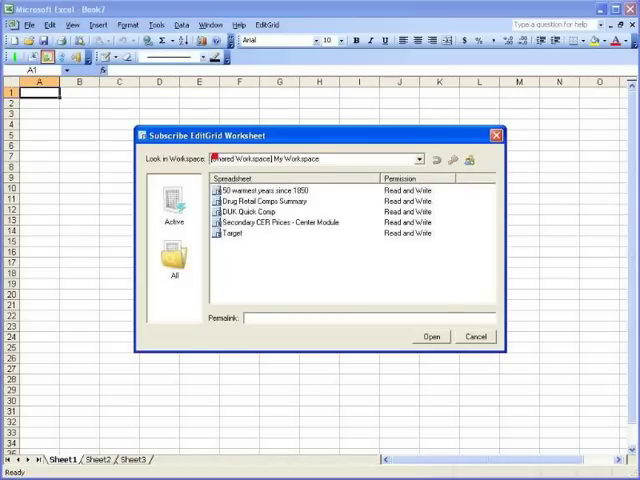
{"action": "left_click", "coordinate": [254, 222]}
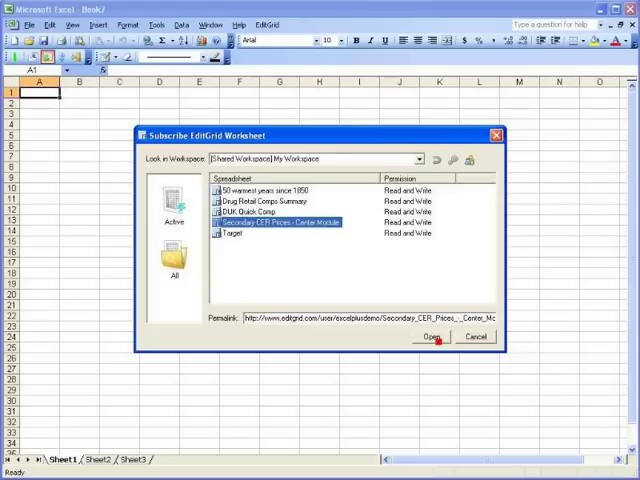
{"action": "left_click", "coordinate": [436, 338]}
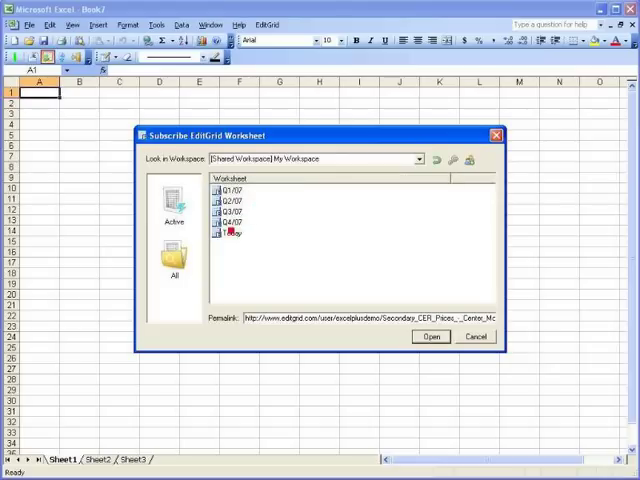
{"action": "left_click", "coordinate": [234, 233]}
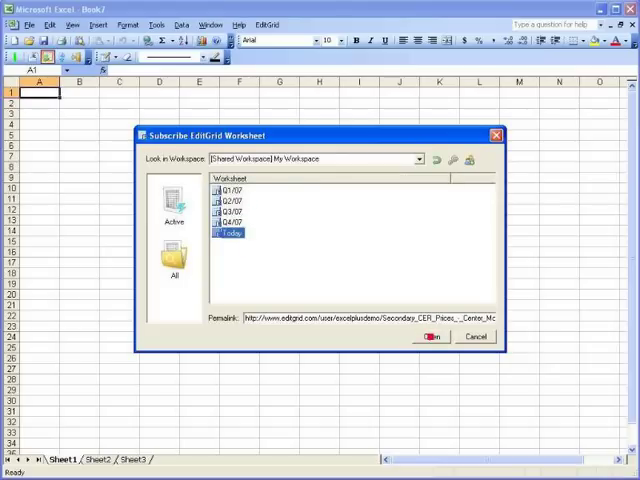
{"action": "left_click", "coordinate": [432, 337]}
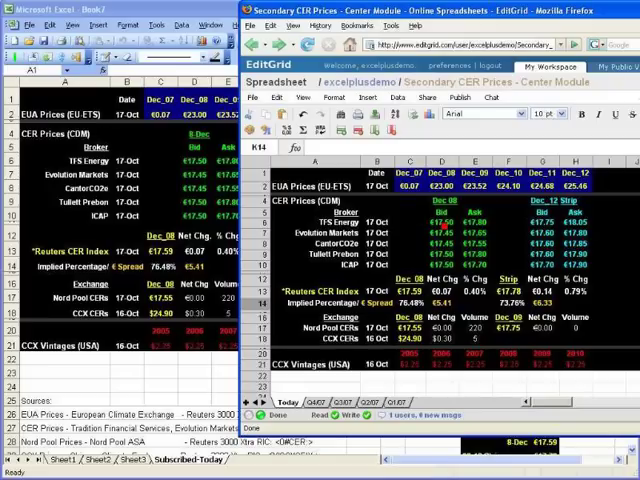
Step: Change the TFS Energy Dec_08 bid in EditGrid cell D6 from 17.50 to 18
{"action": "left_click", "coordinate": [443, 226]}
{"action": "double_click", "coordinate": [445, 226]}
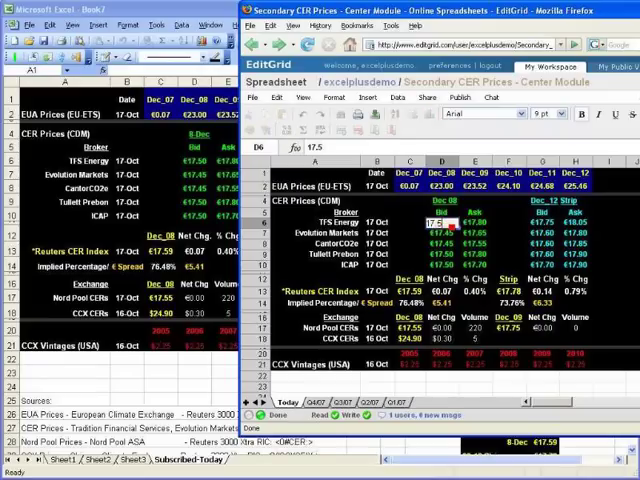
{"action": "key", "text": "BackSpace"}
{"action": "key", "text": "BackSpace"}
{"action": "key", "text": "BackSpace"}
{"action": "type", "text": "8"}
{"action": "key", "text": "Return"}
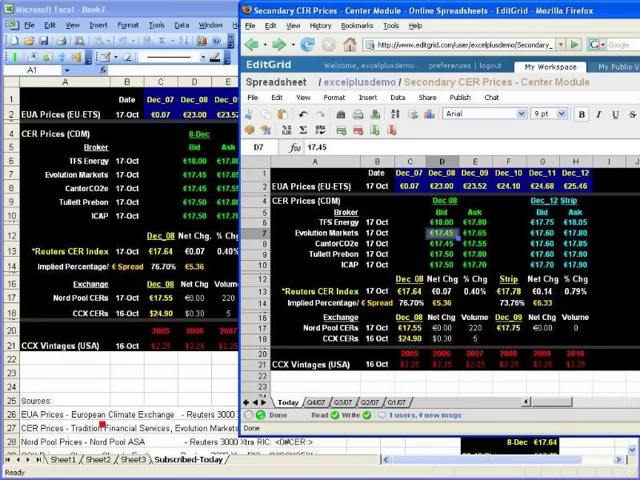
Step: Enter a formula in Sheet1 B3 referencing Subscribed-Today D6, showing the bid of 18
{"action": "left_click", "coordinate": [64, 460]}
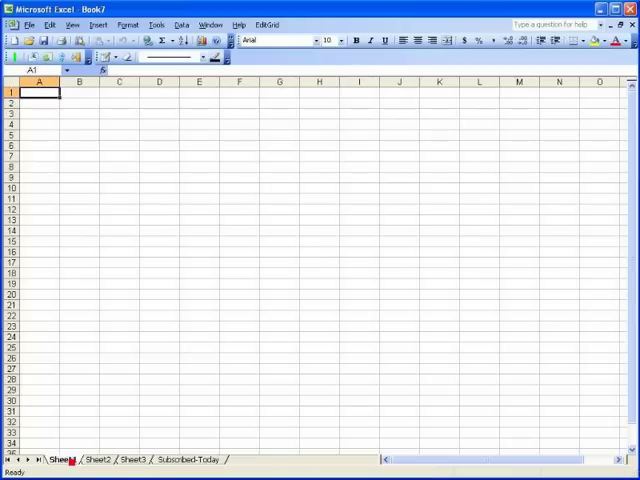
{"action": "left_click", "coordinate": [84, 117]}
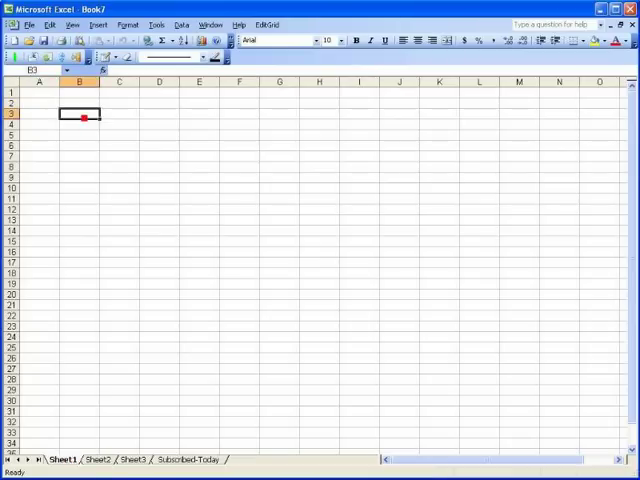
{"action": "type", "text": "="}
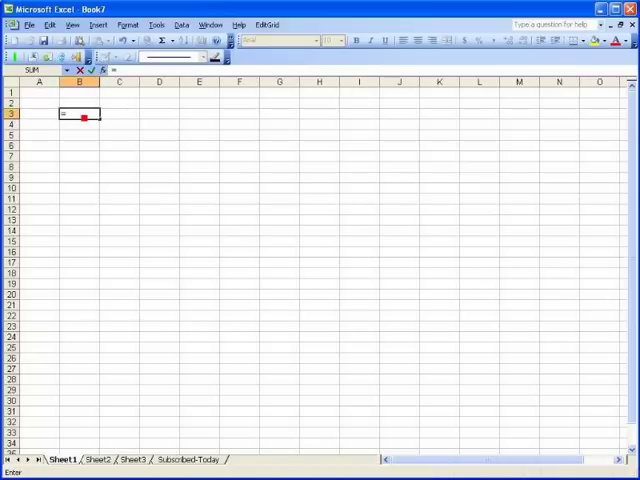
{"action": "key", "text": "ctrl+Page_Down"}
{"action": "key", "text": "ctrl+Page_Down"}
{"action": "key", "text": "ctrl+Page_Down"}
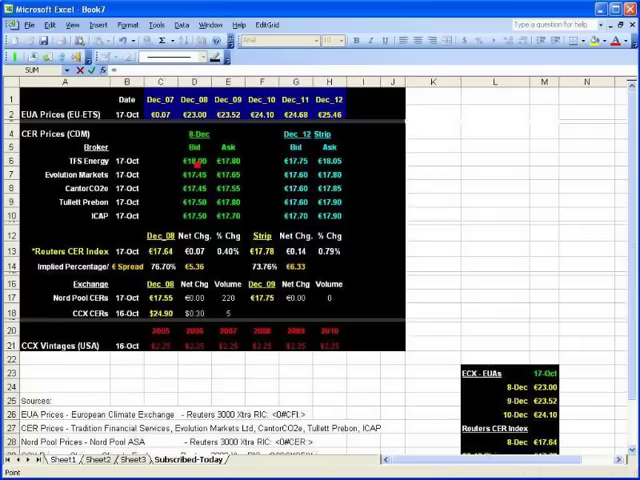
{"action": "left_click", "coordinate": [194, 161]}
{"action": "key", "text": "ctrl+Page_Up"}
{"action": "key", "text": "ctrl+Page_Up"}
{"action": "key", "text": "ctrl+Page_Up"}
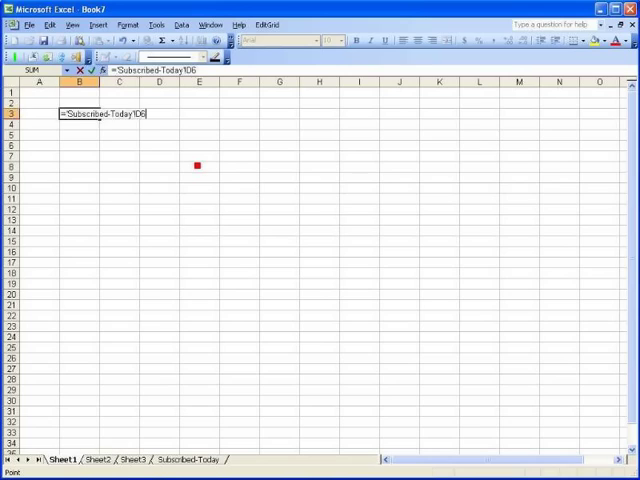
{"action": "key", "text": "Return"}
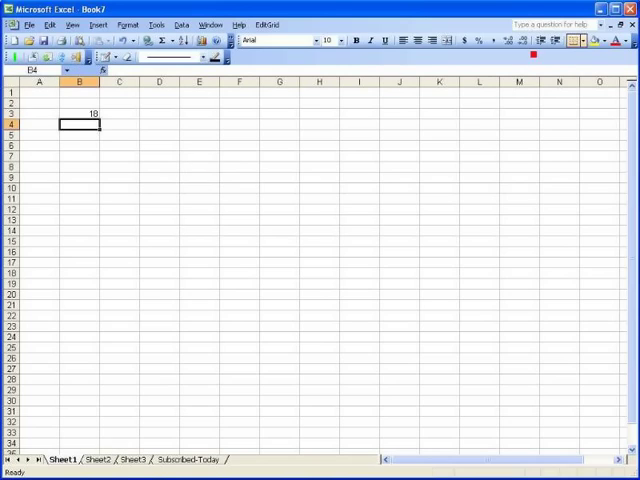
Step: Set the TFS Energy bid in EditGrid D6 back to 17.5 so Excel's B3 follows
{"action": "key", "text": "alt+Tab"}
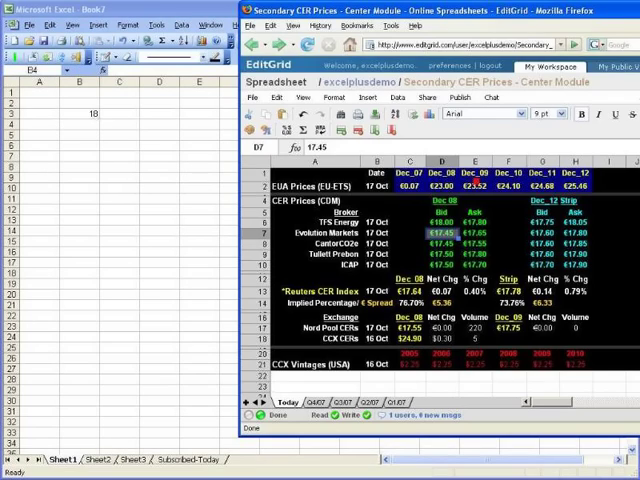
{"action": "left_click", "coordinate": [450, 224]}
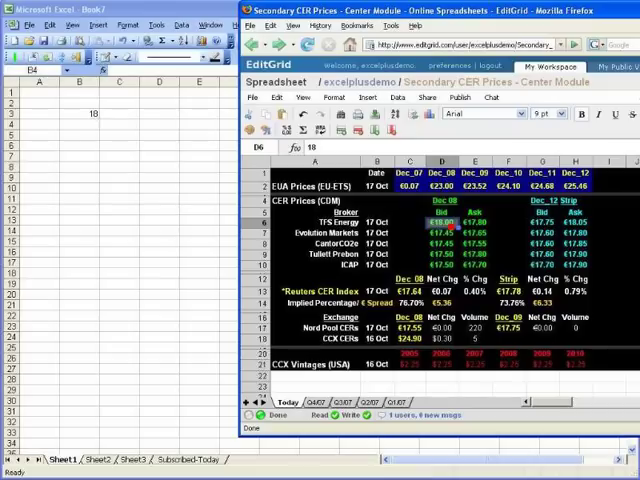
{"action": "type", "text": "17.5"}
{"action": "key", "text": "Return"}
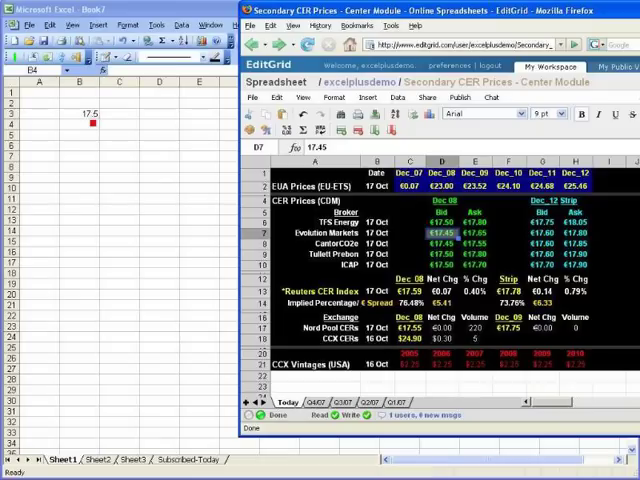
Step: Open the DUK Quick Comp workbook in Excel
{"action": "left_click", "coordinate": [115, 9]}
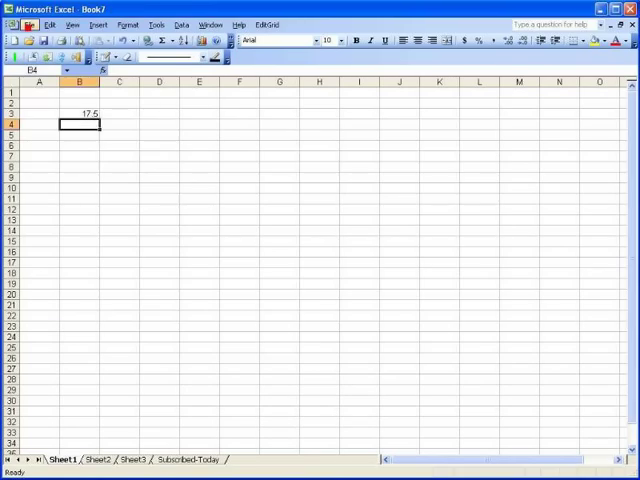
{"action": "left_click", "coordinate": [30, 24]}
{"action": "left_click", "coordinate": [45, 53]}
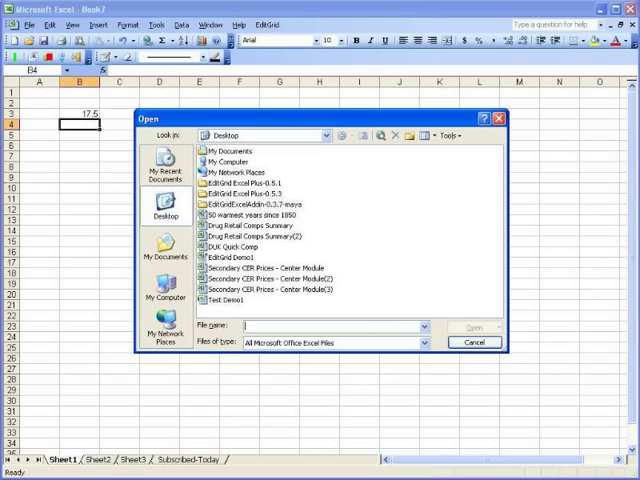
{"action": "left_click", "coordinate": [219, 247]}
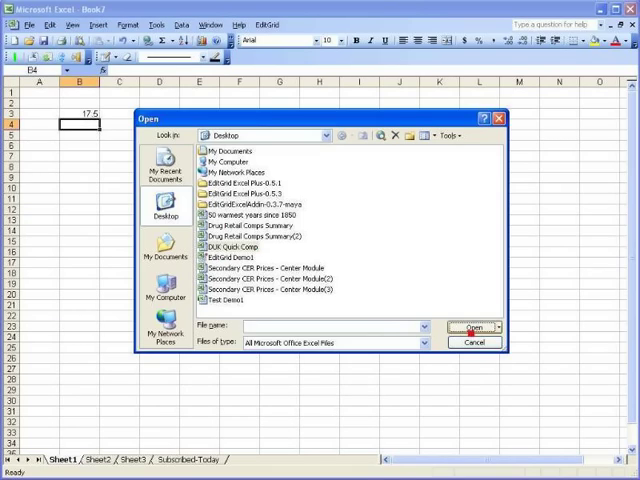
{"action": "left_click", "coordinate": [468, 329]}
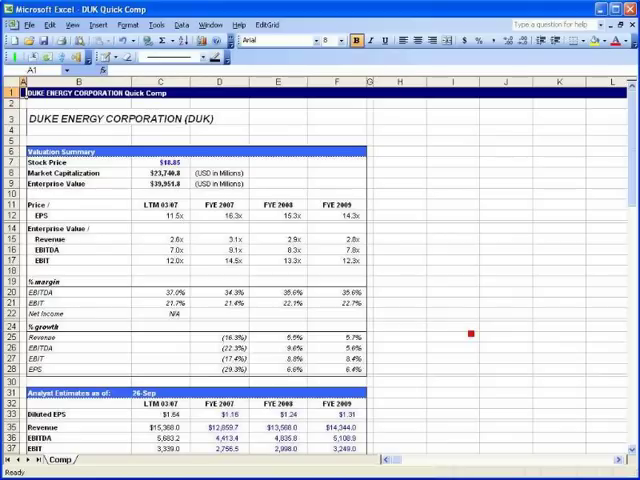
Step: Link the Comp sheet to Sheet1 of the EditGrid Target spreadsheet for publishing
{"action": "left_click", "coordinate": [63, 57]}
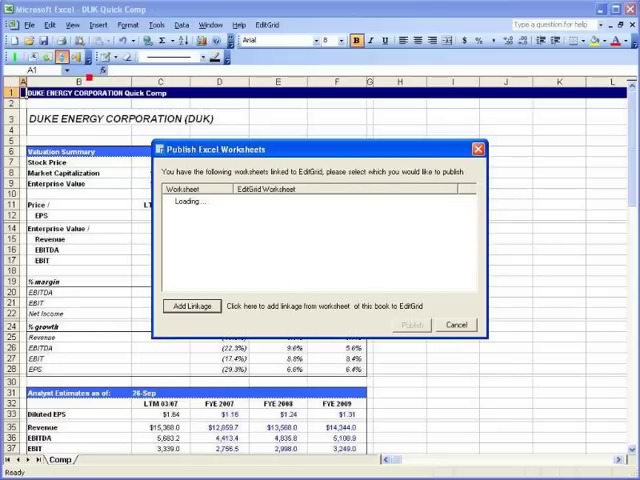
{"action": "left_click", "coordinate": [200, 308]}
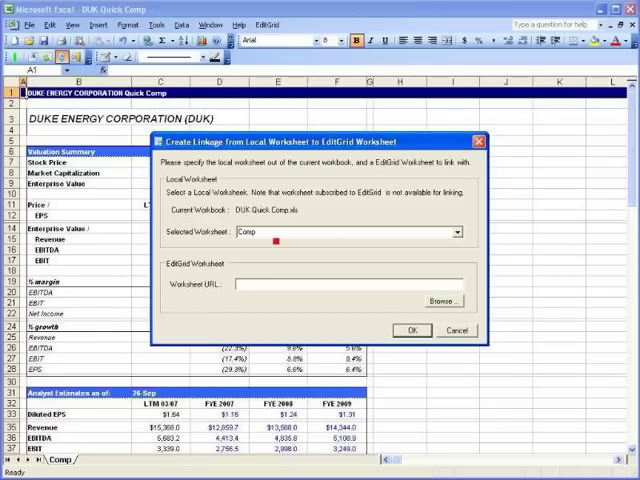
{"action": "left_click", "coordinate": [443, 299]}
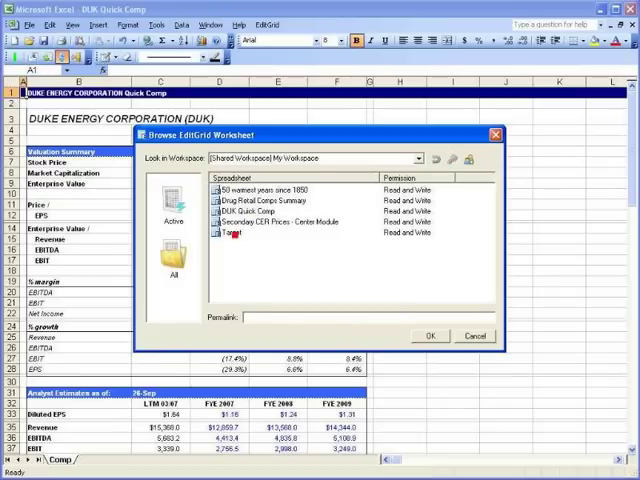
{"action": "left_click", "coordinate": [233, 232]}
{"action": "left_click", "coordinate": [430, 336]}
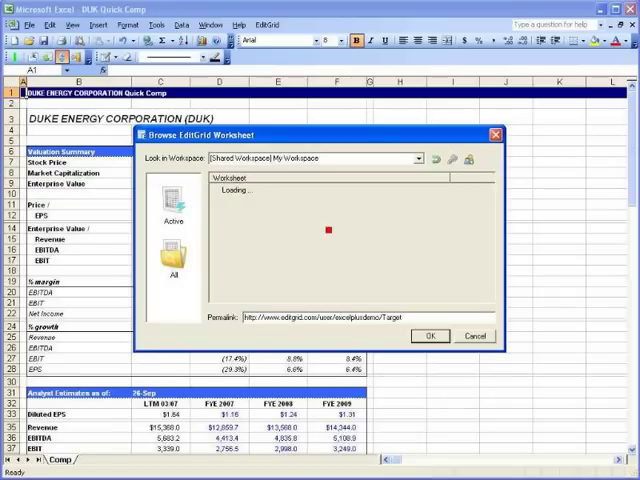
{"action": "left_click", "coordinate": [228, 190]}
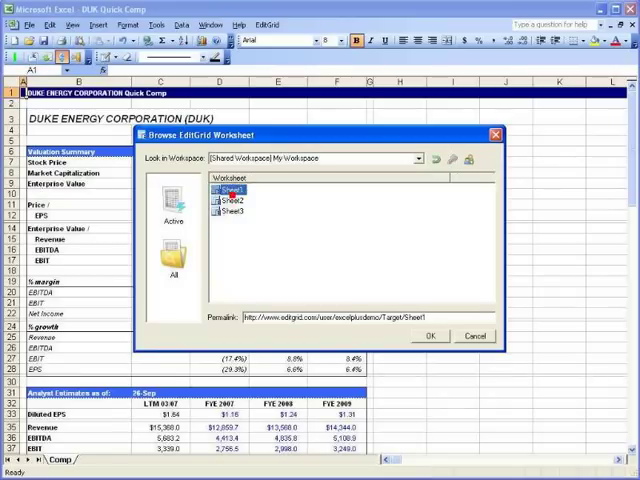
{"action": "left_click", "coordinate": [428, 337]}
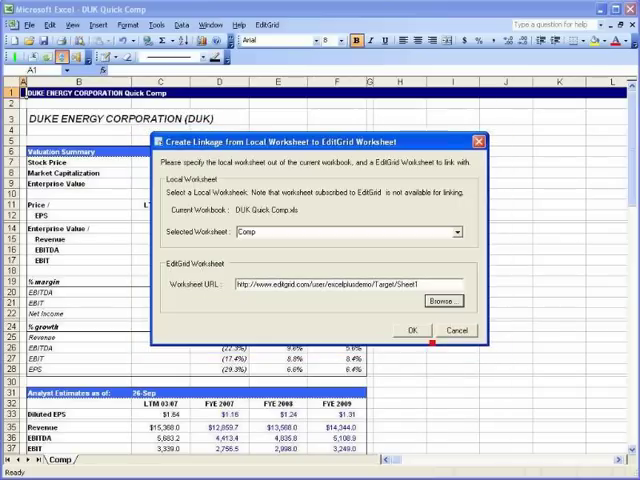
{"action": "left_click", "coordinate": [410, 331]}
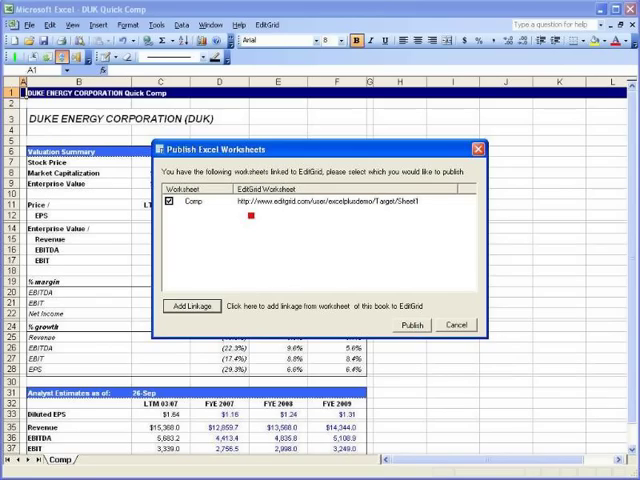
Step: Publish the checked Comp sheet to EditGrid's Target Sheet1
{"action": "mouse_move", "coordinate": [264, 149]}
{"action": "left_mouse_down"}
{"action": "mouse_move", "coordinate": [117, 271]}
{"action": "mouse_move", "coordinate": [115, 285]}
{"action": "left_mouse_up"}
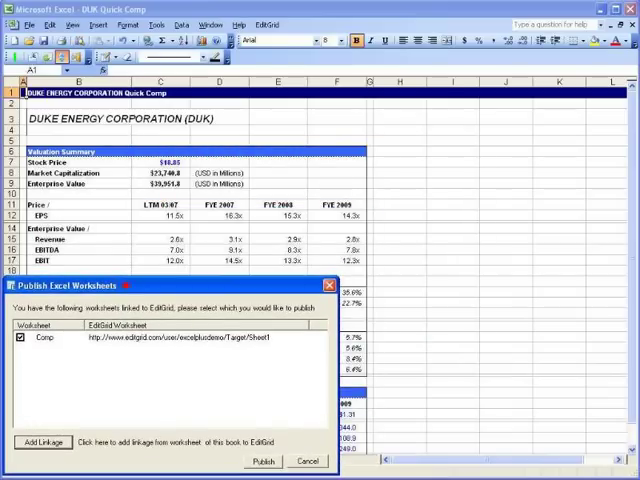
{"action": "left_click", "coordinate": [264, 461]}
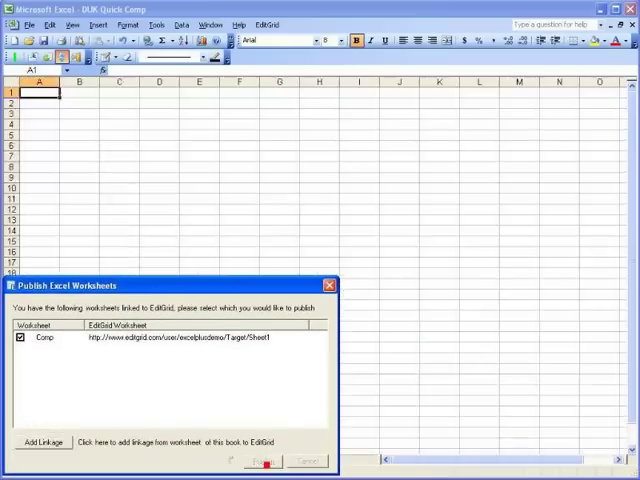